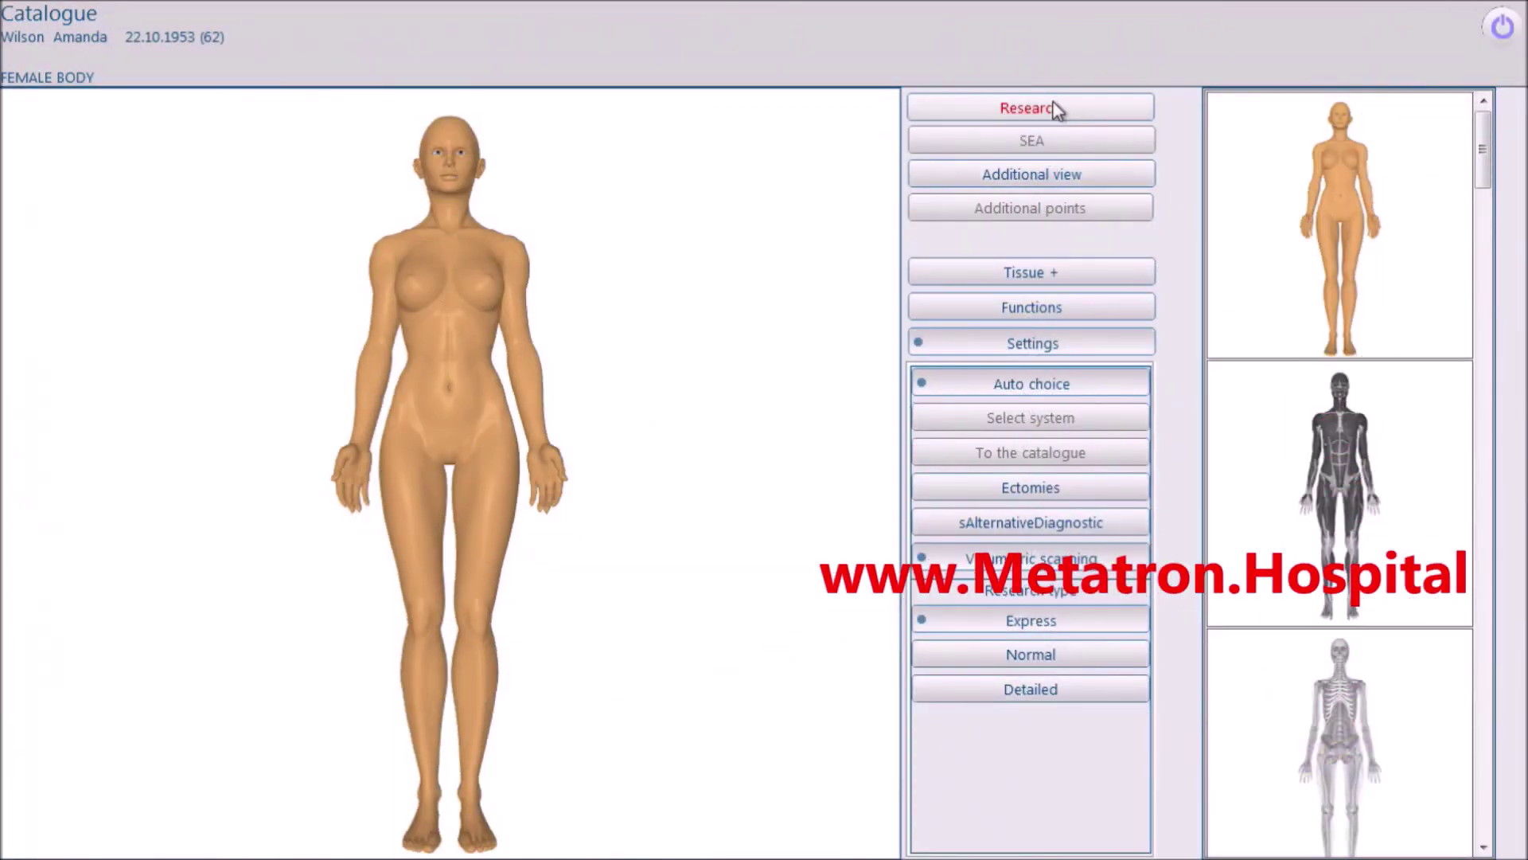
- Start the bioresonance scan from Research and reach the single-layer prismatic epithelium preparation
click(1057, 111)
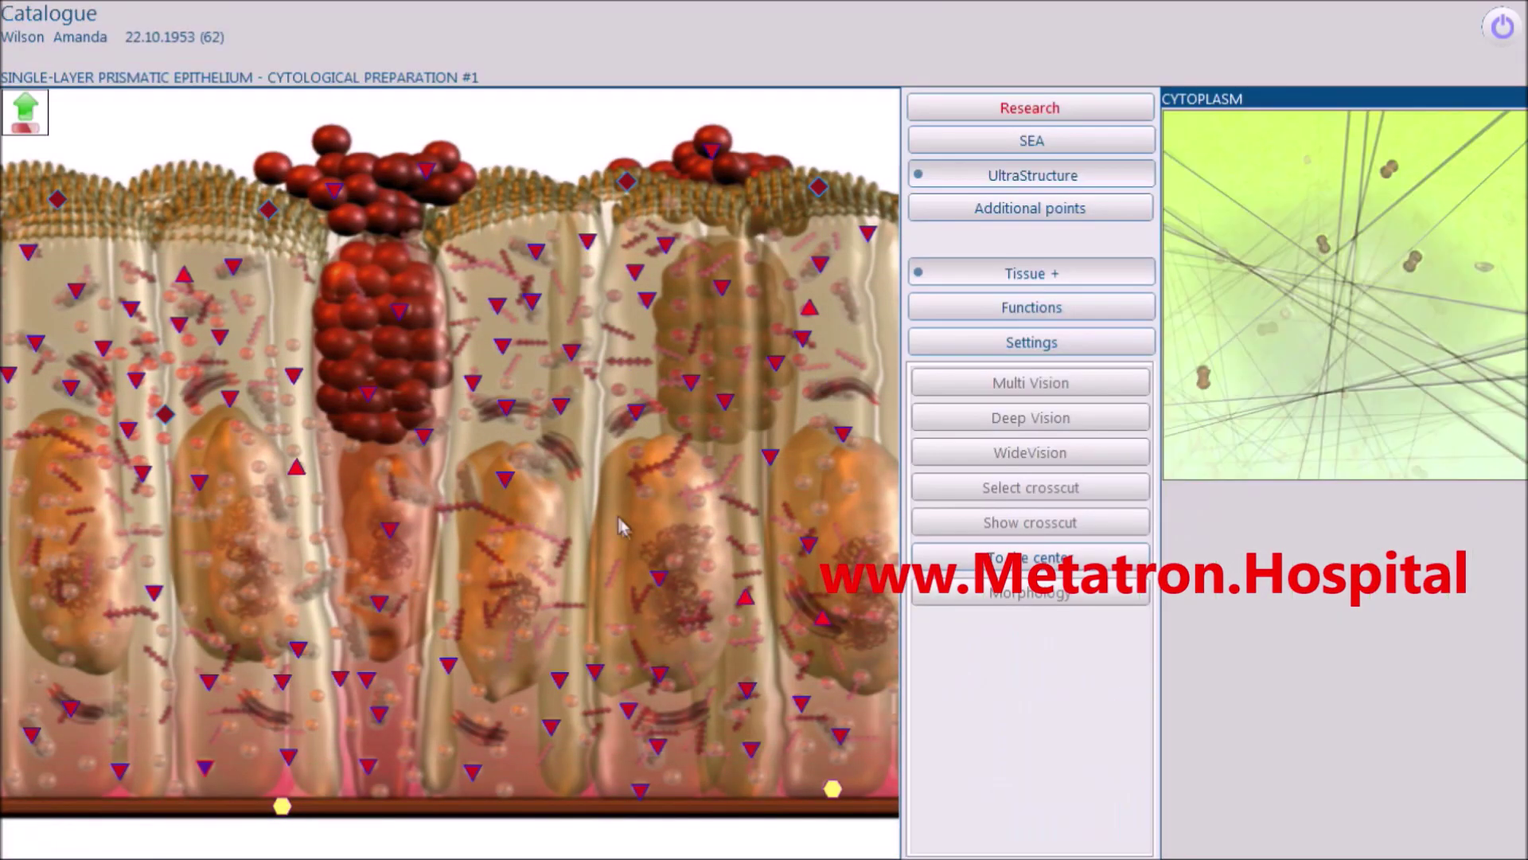
- Open the cell nucleus chromosome set and drill into chromosome pair 11
click(660, 582)
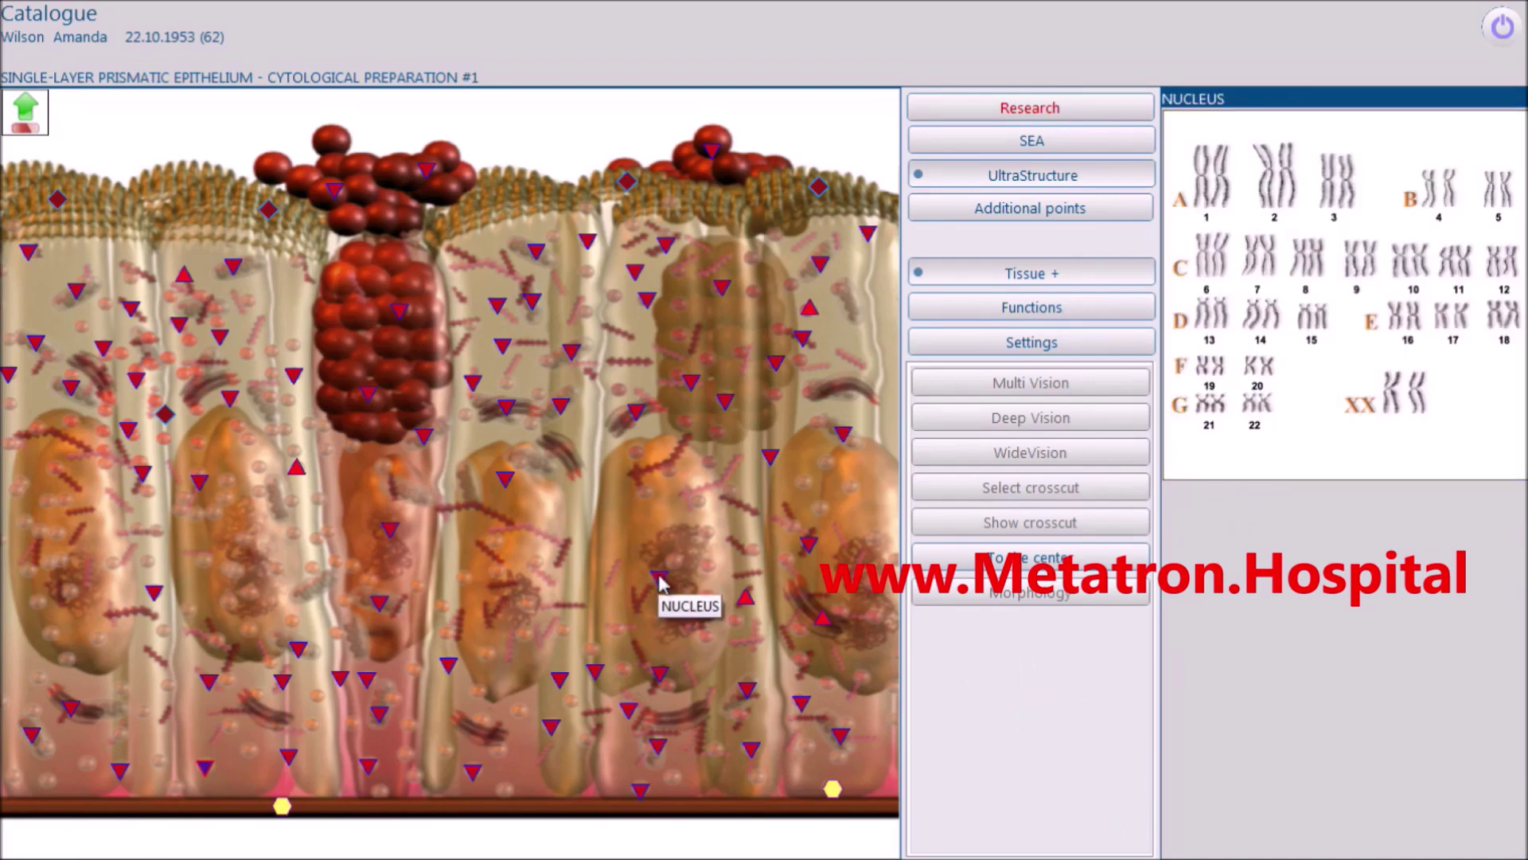
double_click(658, 578)
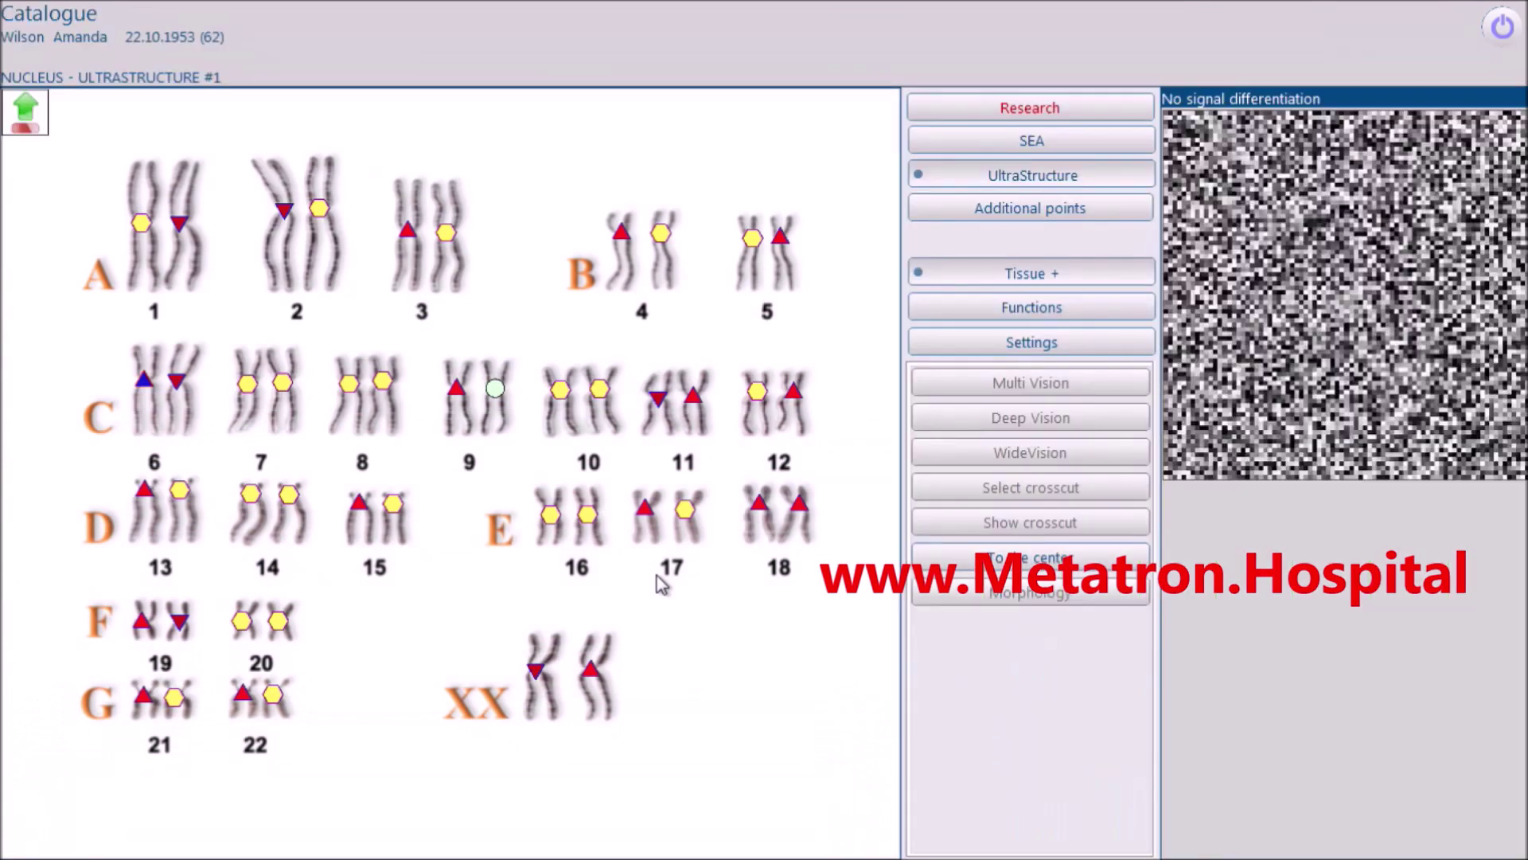
click(663, 406)
double_click(658, 396)
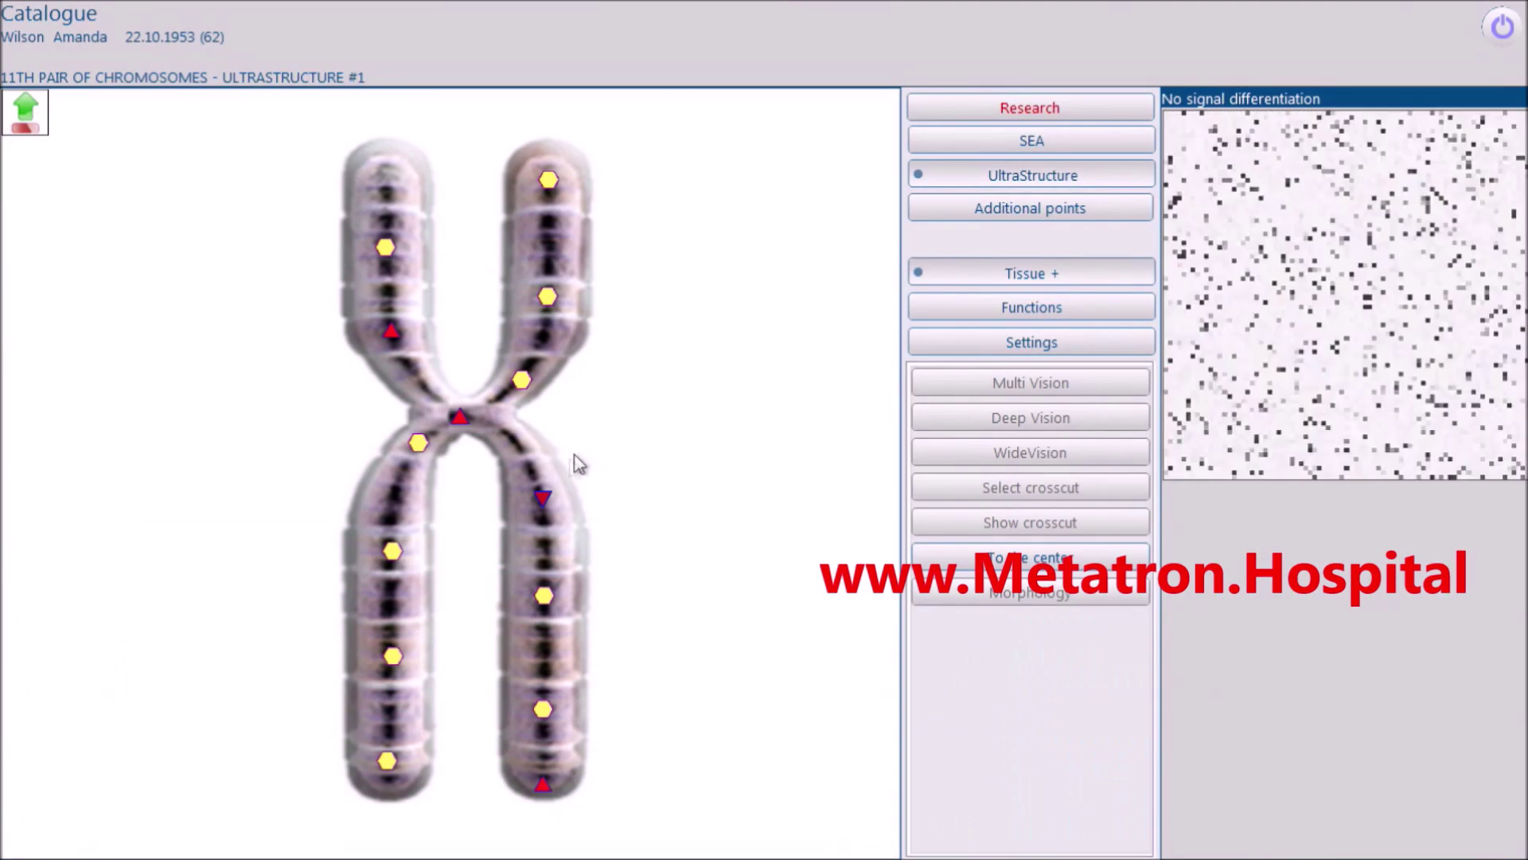
- Open the DNA view for chromosome 11's red marker and list helminth and parasite matches
click(541, 499)
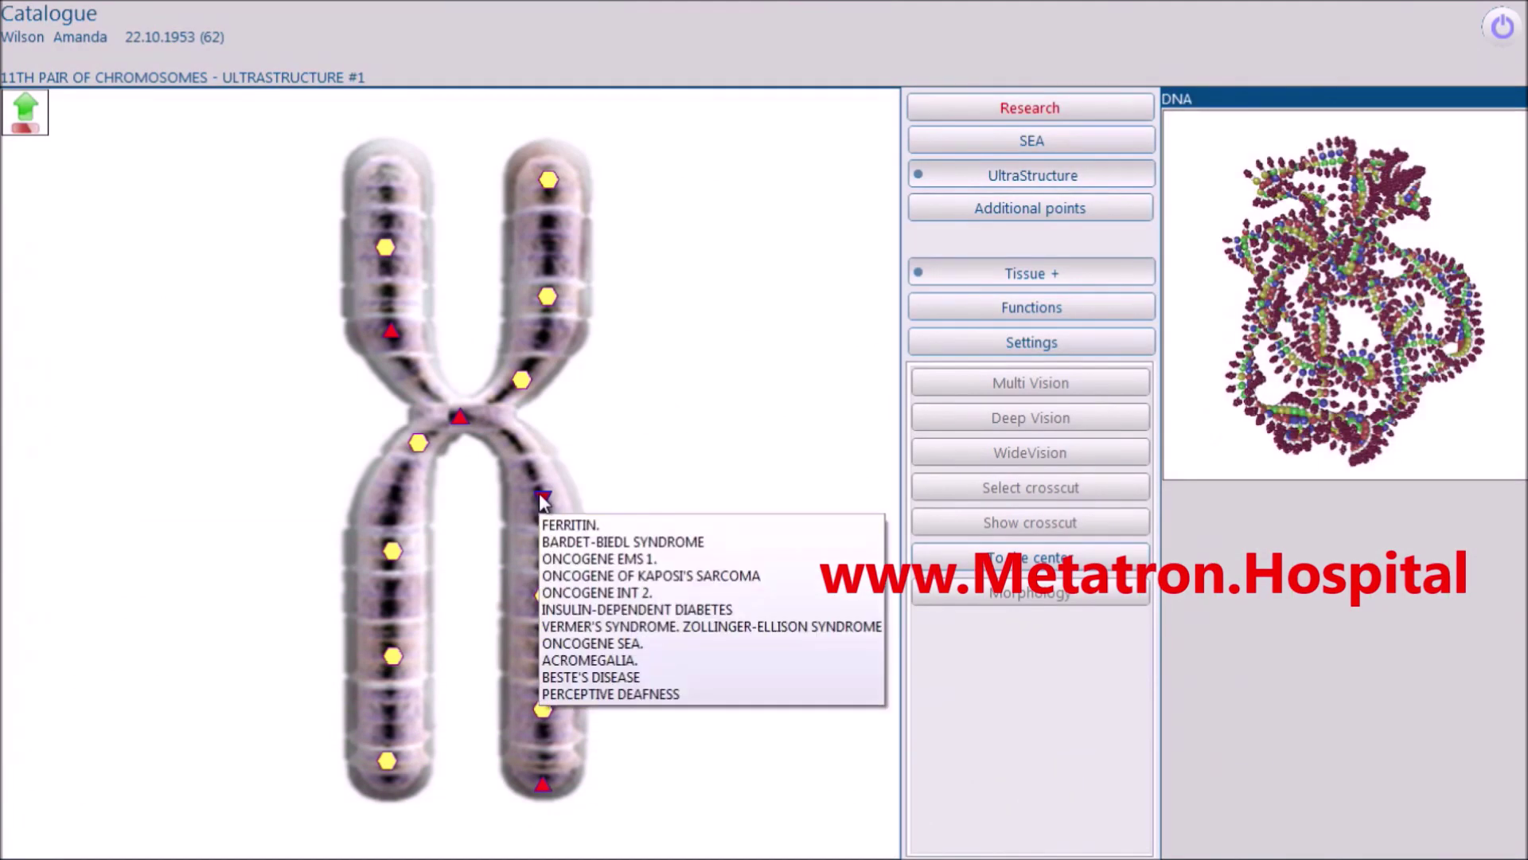
click(541, 499)
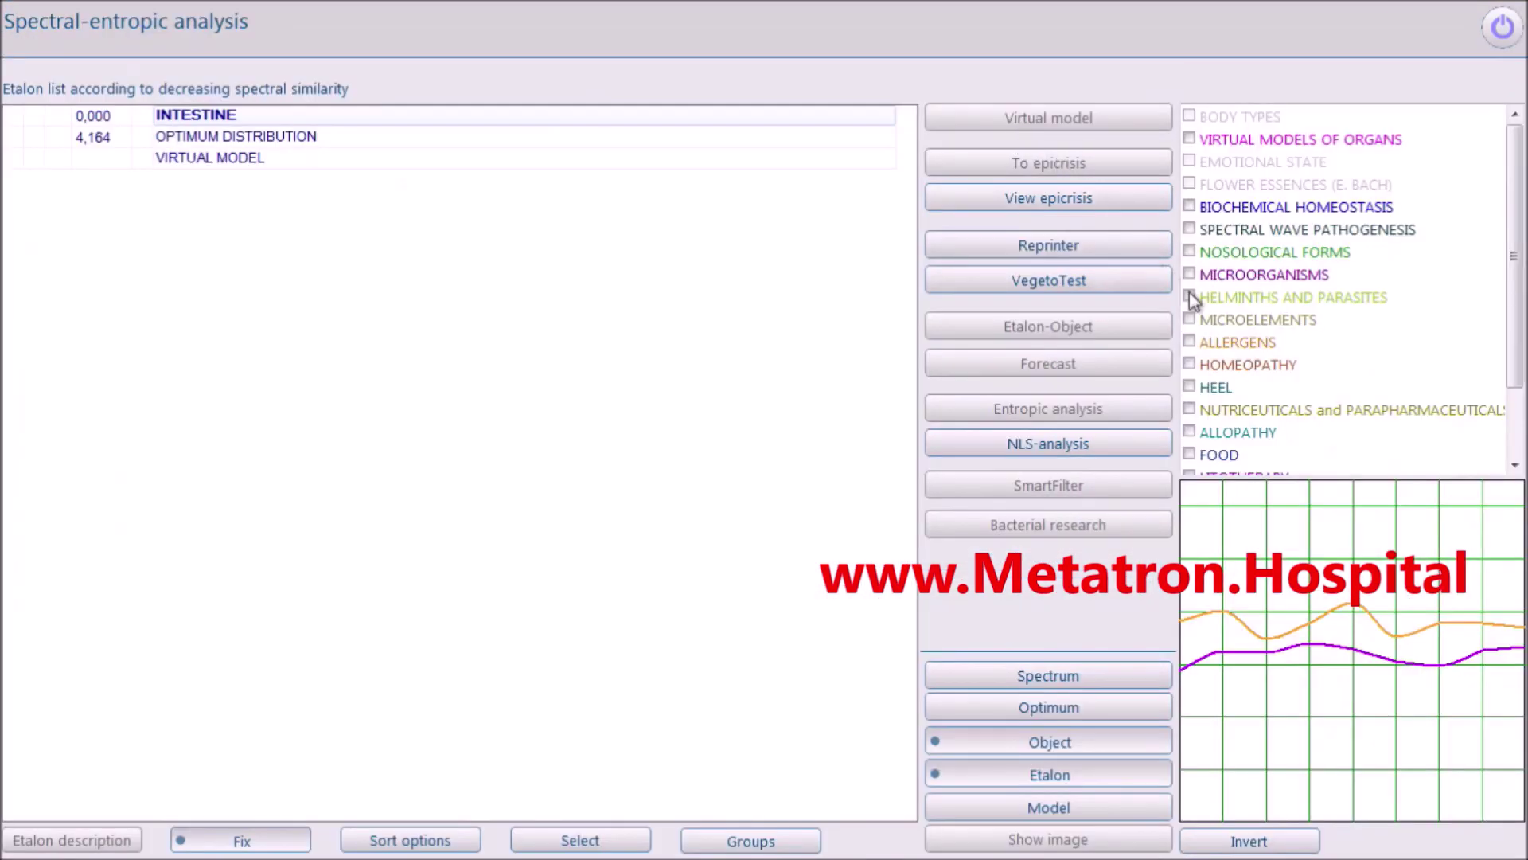
click(1189, 295)
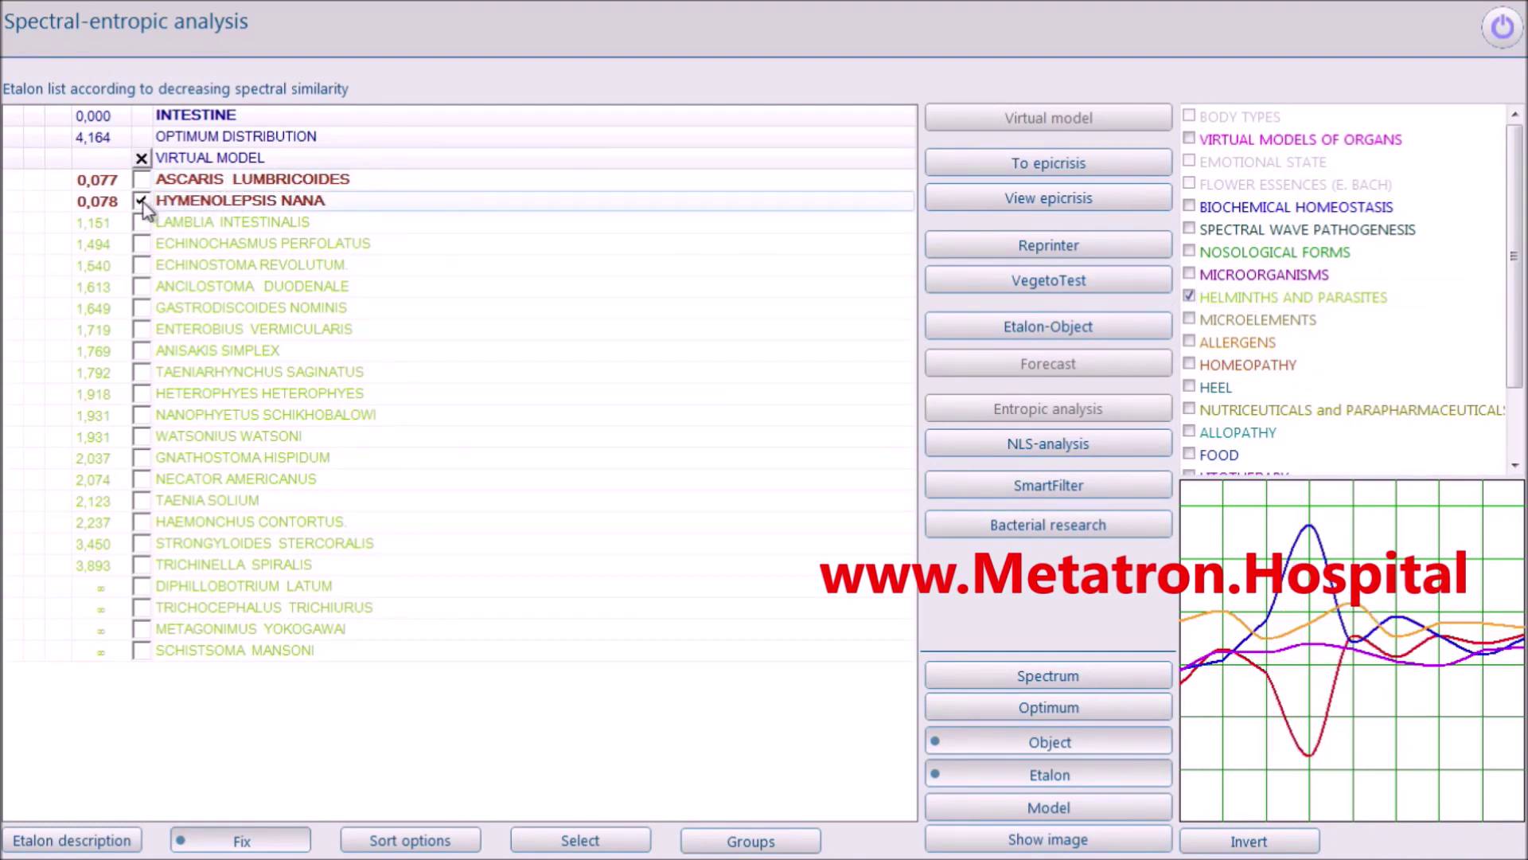
- Show the parasite picture and select the Ascaris Lumbricoides entry
click(1017, 842)
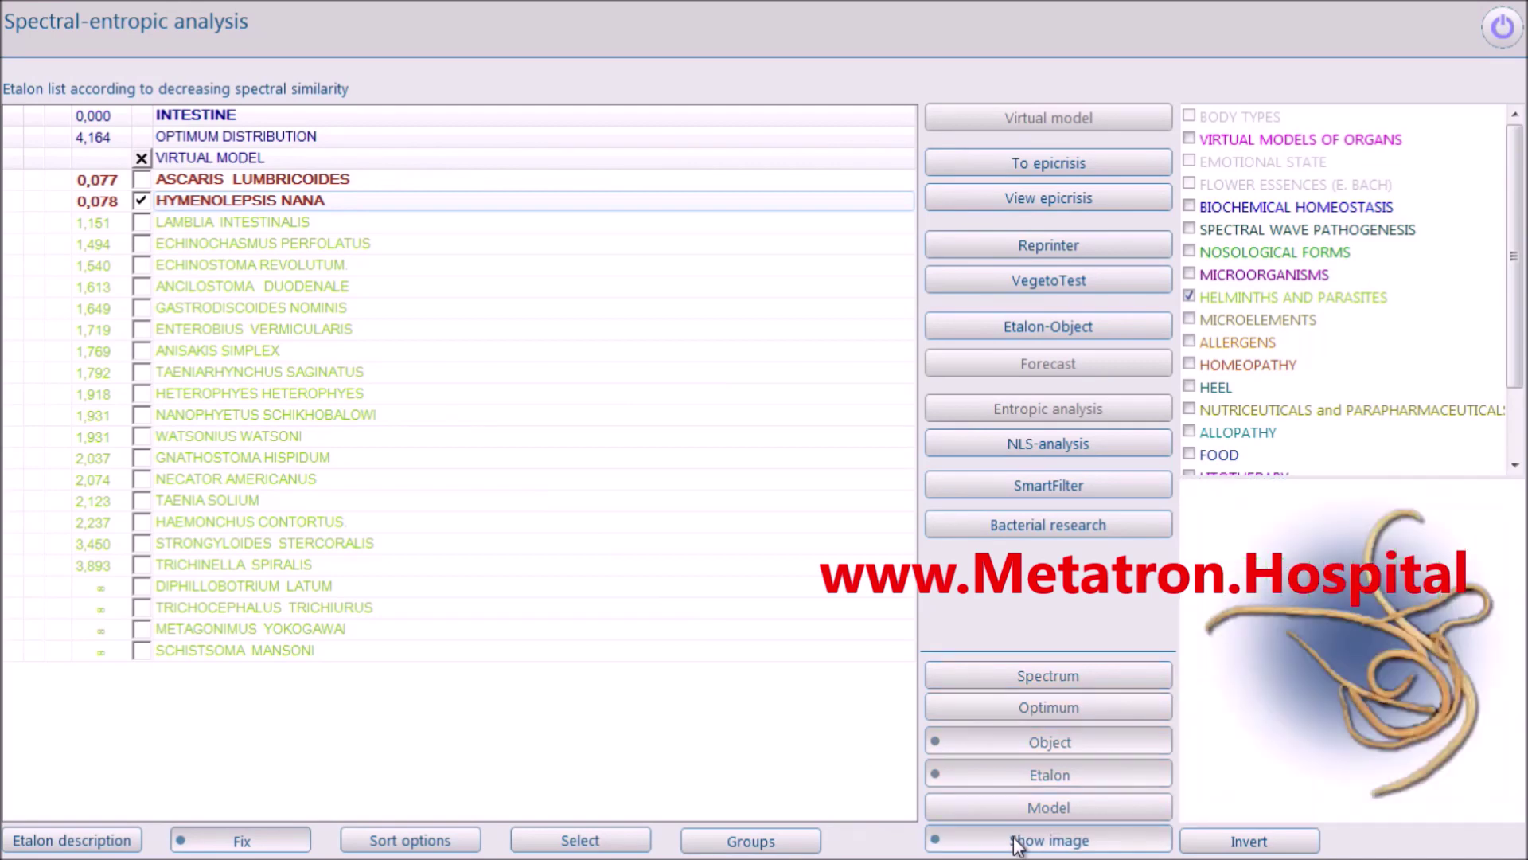
click(187, 188)
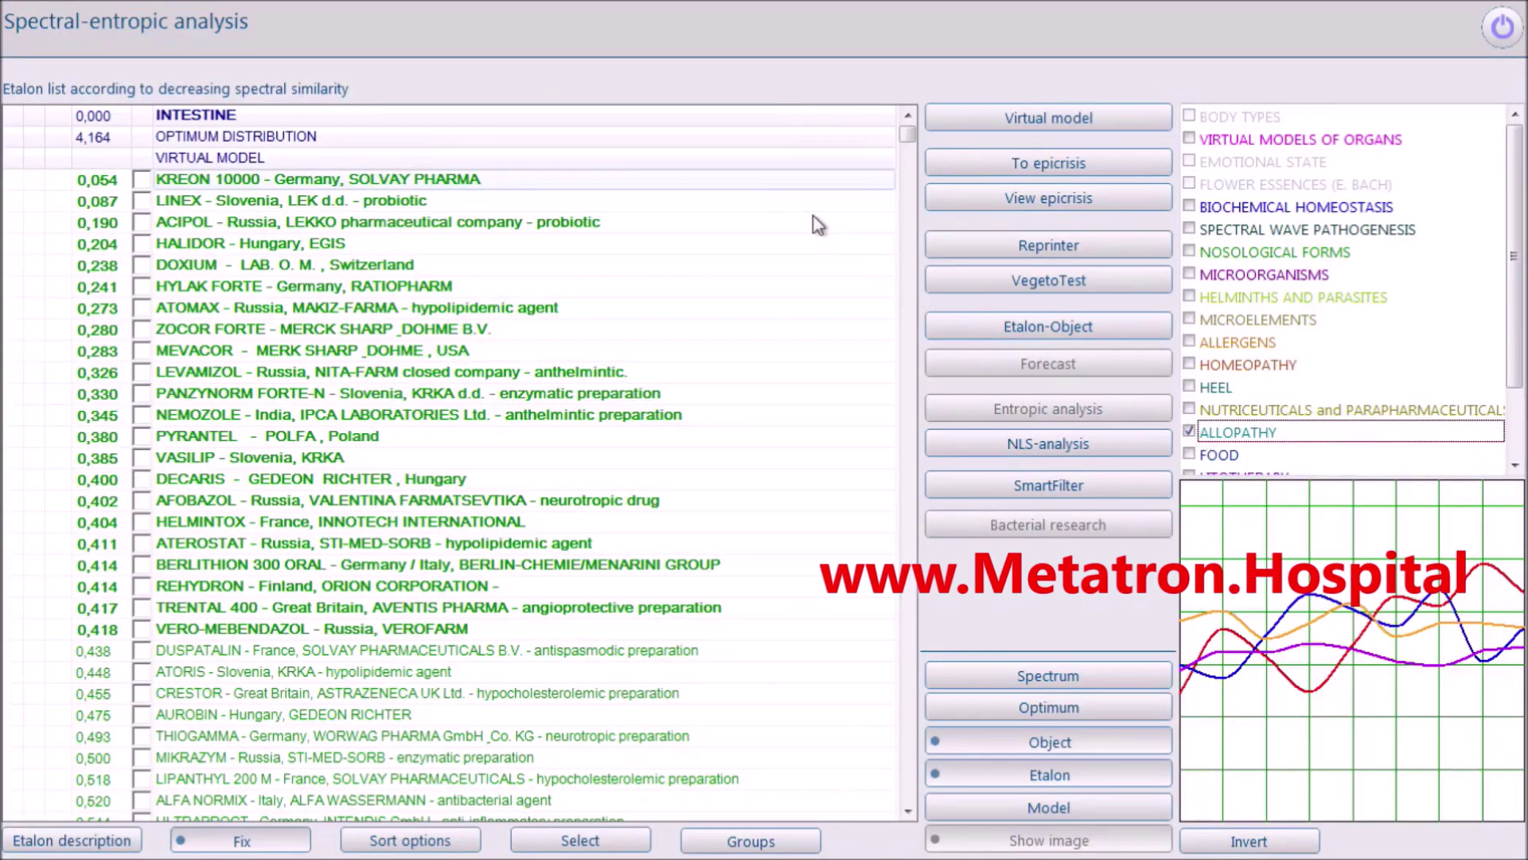
scroll(769, 189, down, 1)
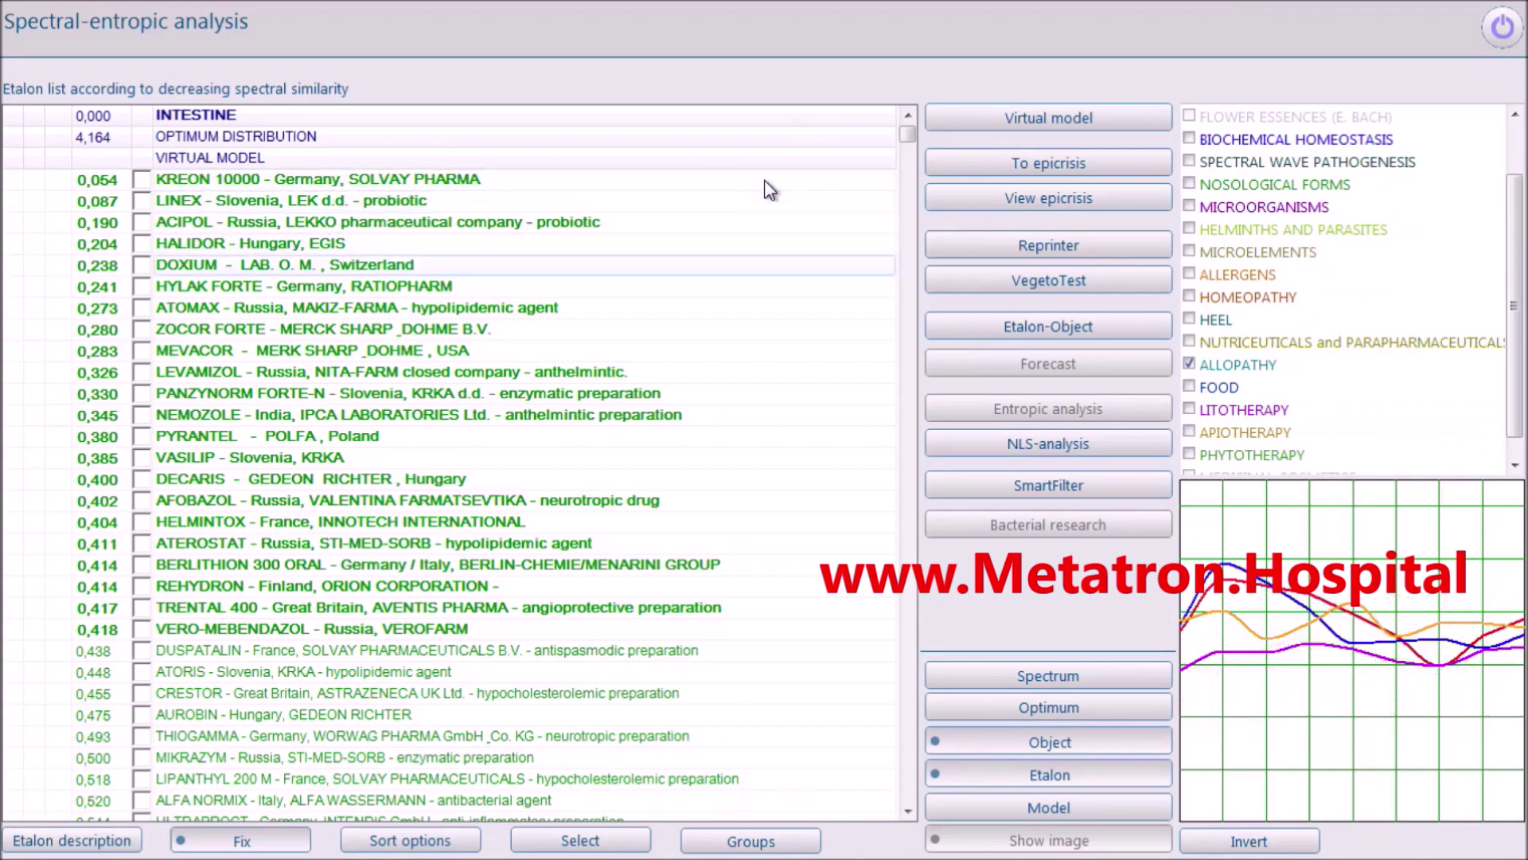
scroll(764, 189, down, 1)
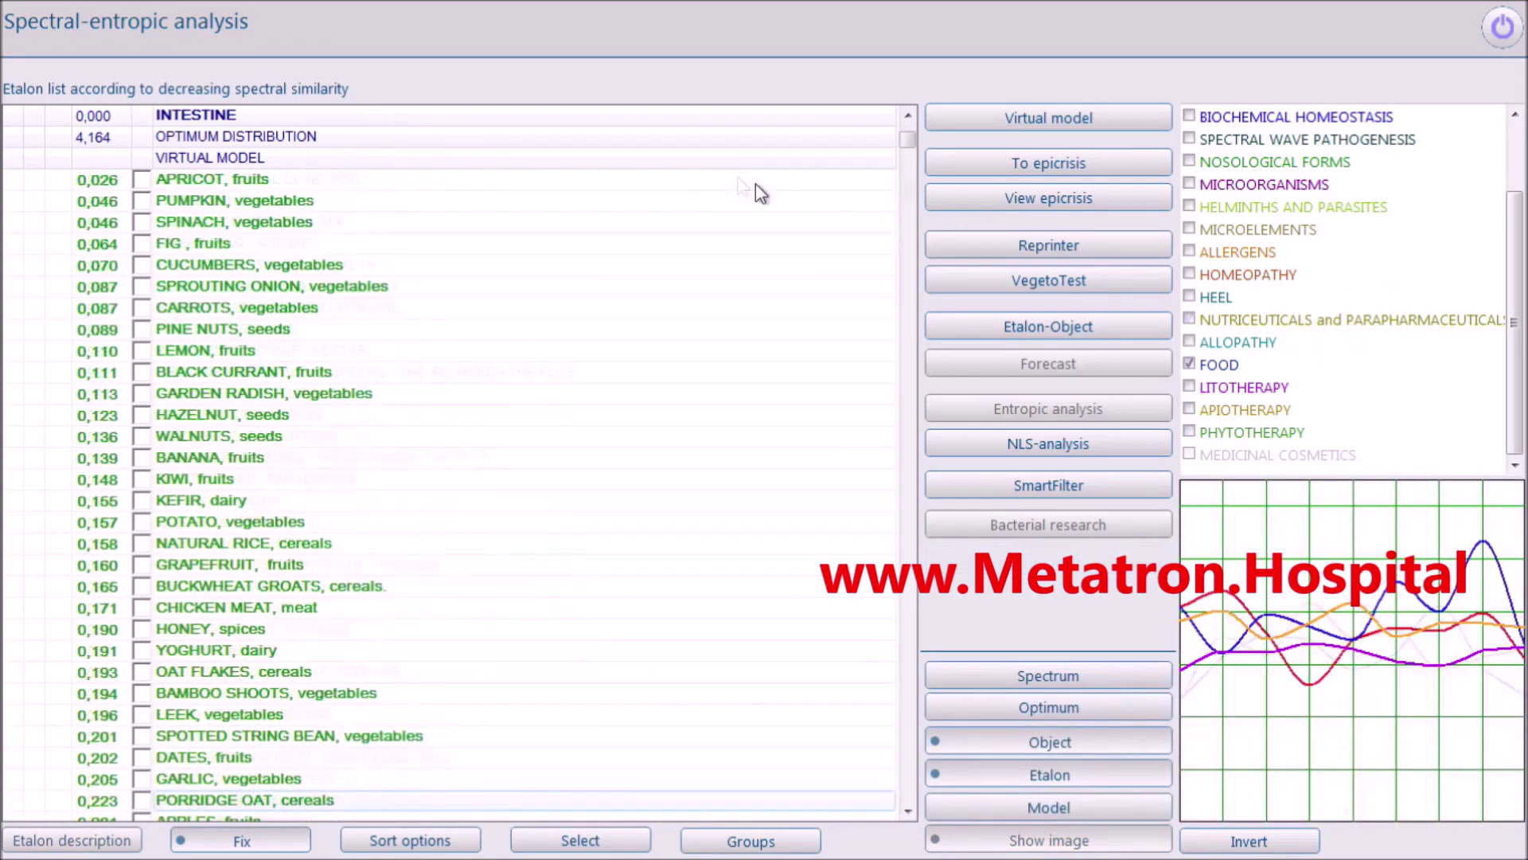
scroll(755, 183, down, 5)
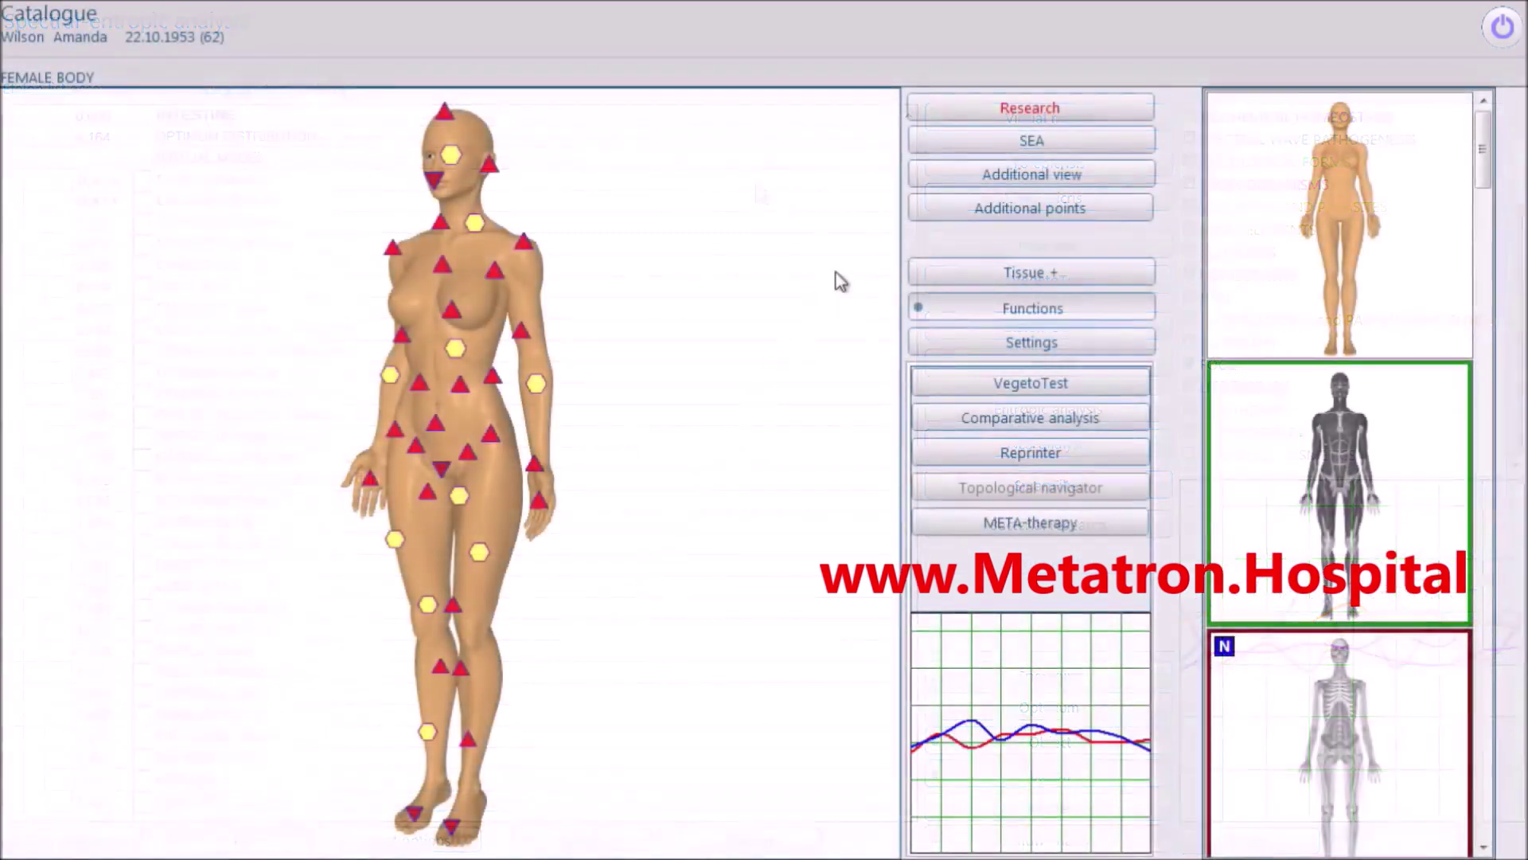